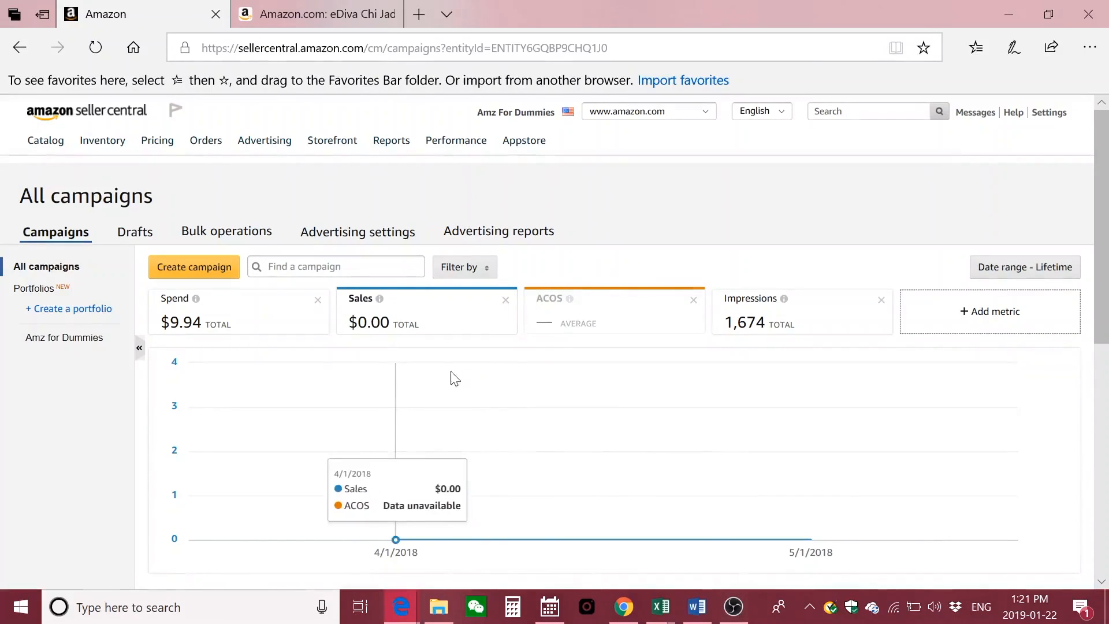
- Search the Amazon store for "ediva jade roller" and examine which sponsored and competing products appear in the results
{"action": "left_click", "coordinate": [310, 18]}
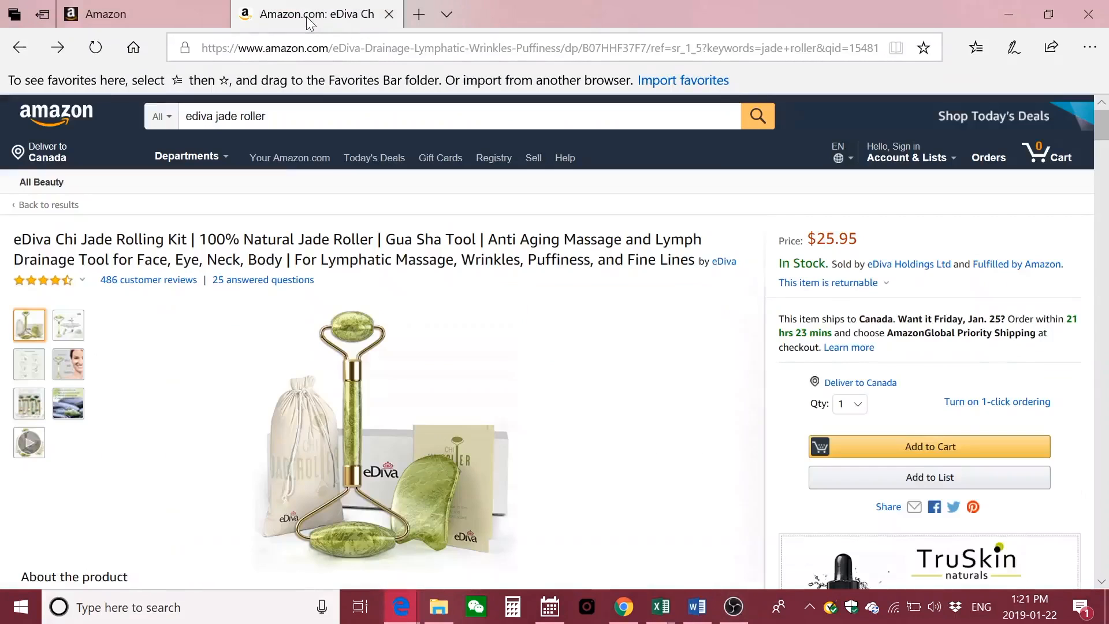
{"action": "left_click_drag", "start_coordinate": [266, 116], "coordinate": [184, 117]}
{"action": "left_click", "coordinate": [284, 118]}
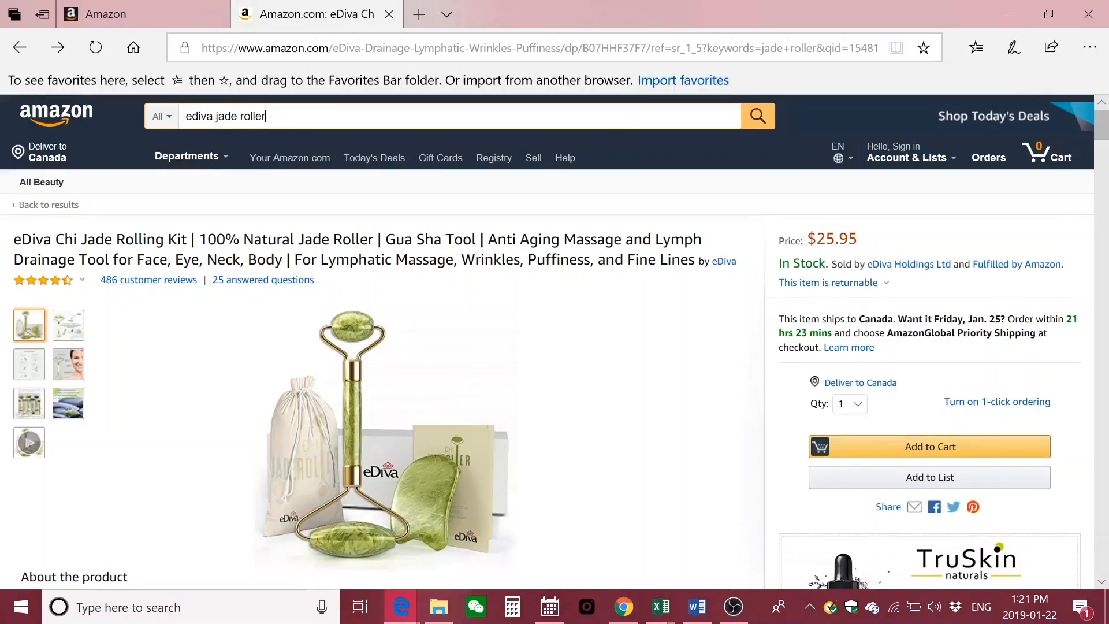
{"action": "left_click", "coordinate": [763, 113]}
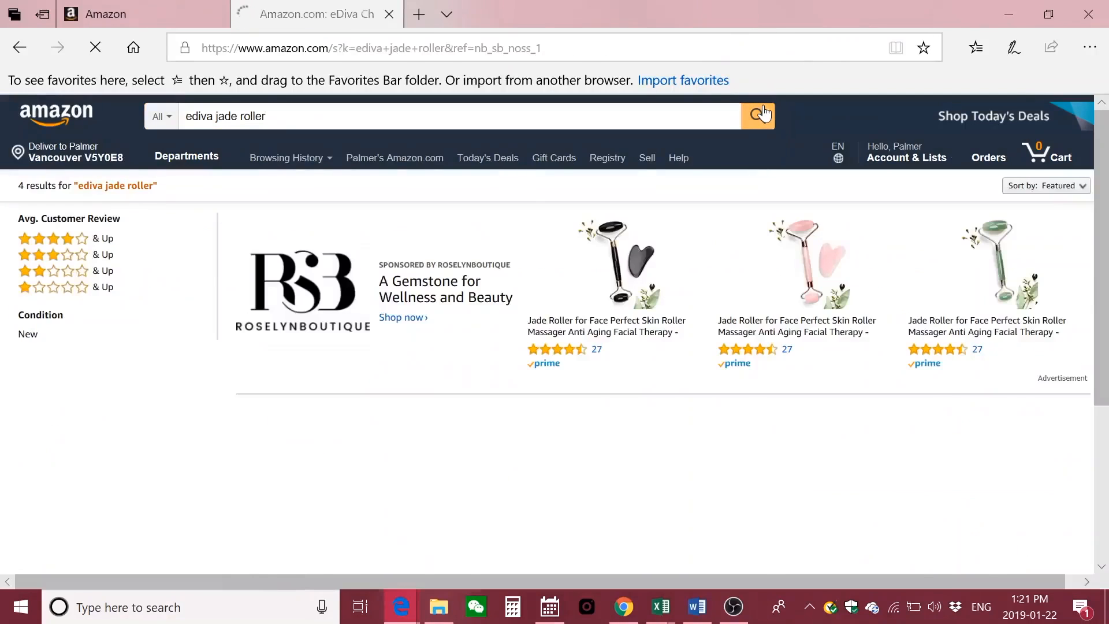
{"action": "scroll", "coordinate": [557, 373], "scroll_direction": "down", "scroll_amount": 5}
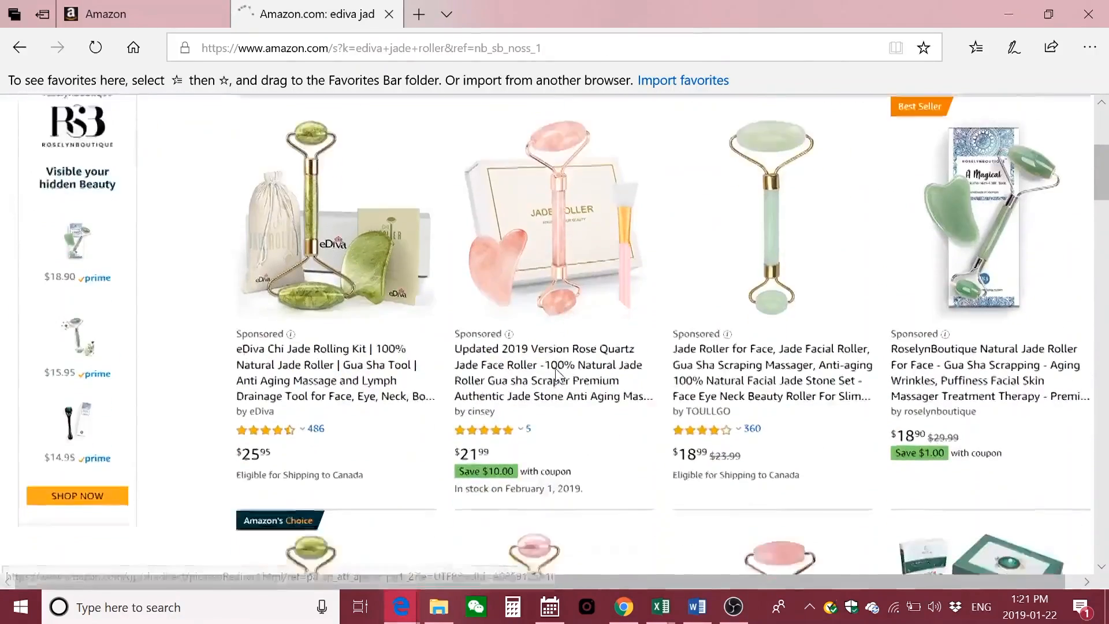
{"action": "scroll", "coordinate": [557, 375], "scroll_direction": "down", "scroll_amount": 6}
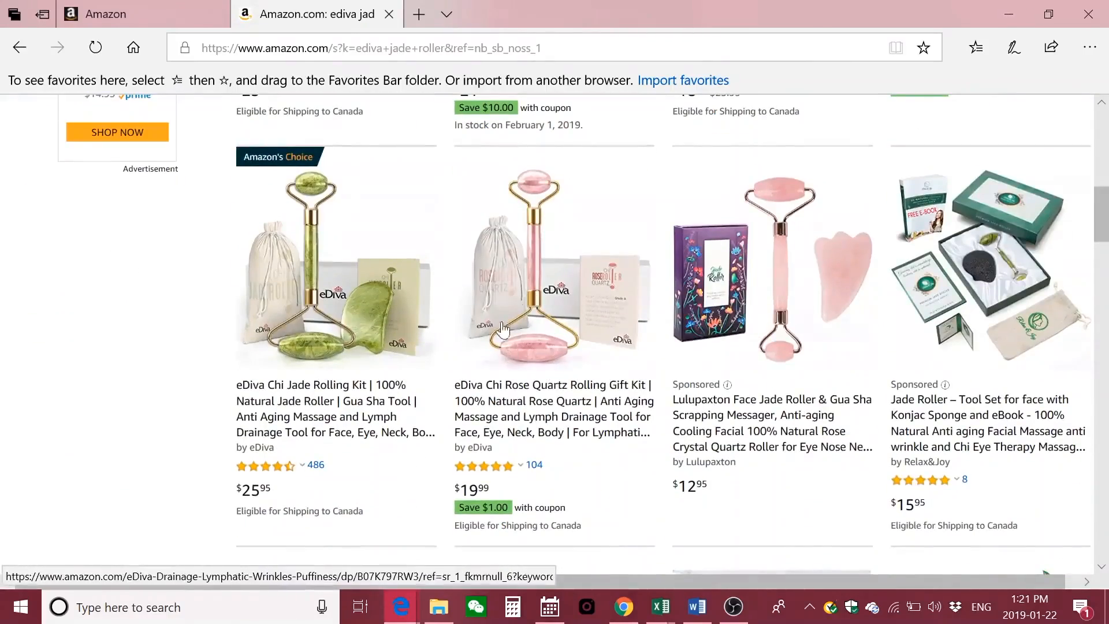
{"action": "scroll", "coordinate": [503, 330], "scroll_direction": "down", "scroll_amount": 5}
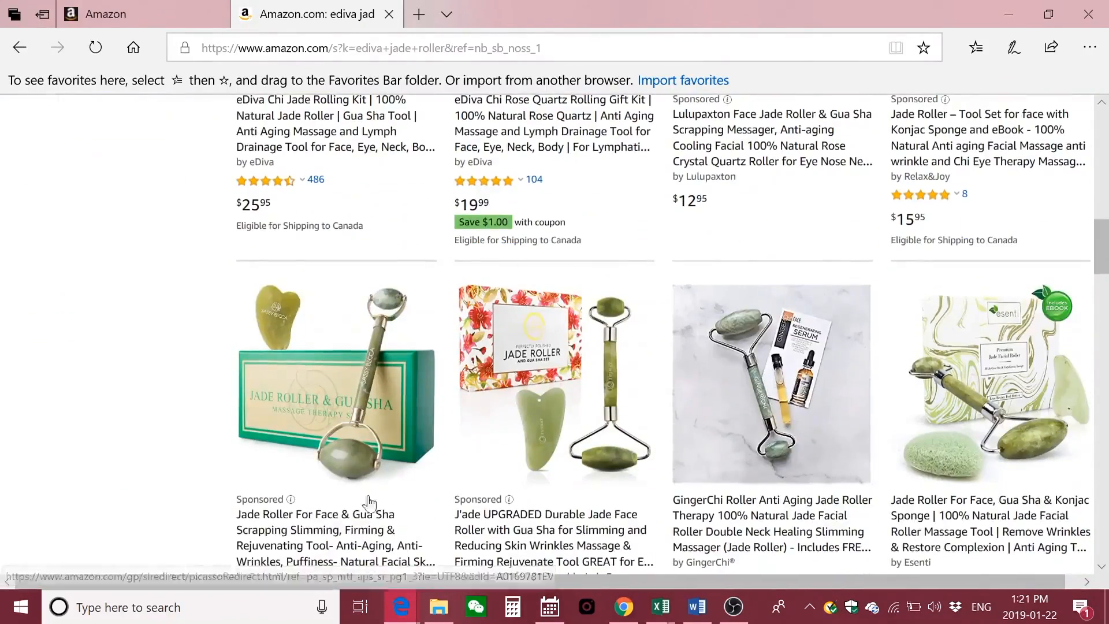
{"action": "scroll", "coordinate": [691, 348], "scroll_direction": "up", "scroll_amount": 3}
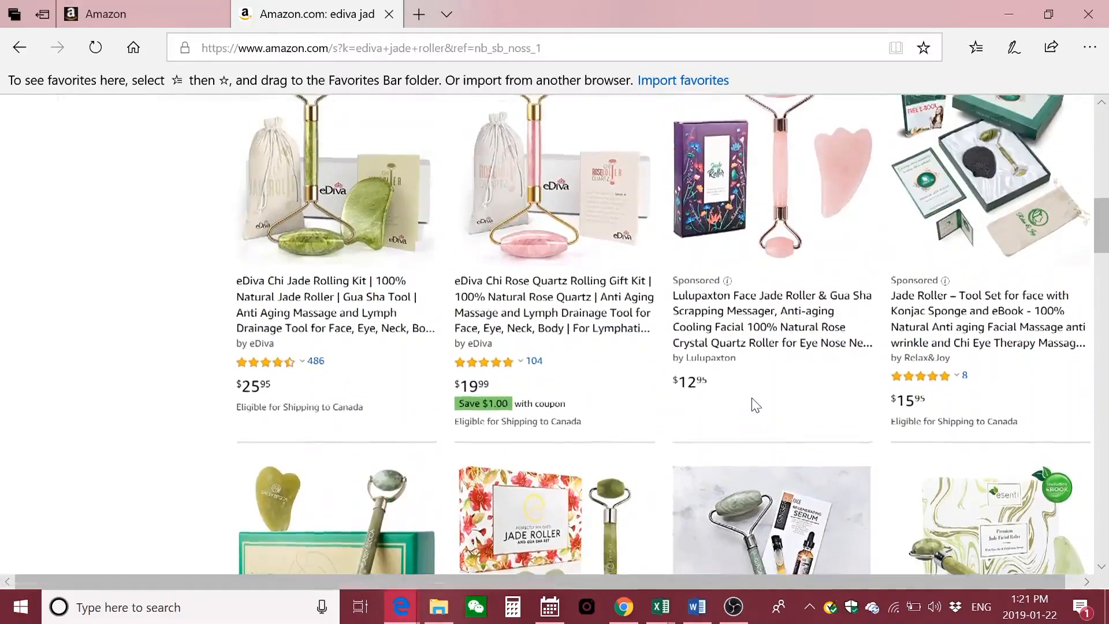
{"action": "scroll", "coordinate": [756, 404], "scroll_direction": "up", "scroll_amount": 3}
{"action": "left_click_drag", "start_coordinate": [1101, 220], "coordinate": [1103, 114]}
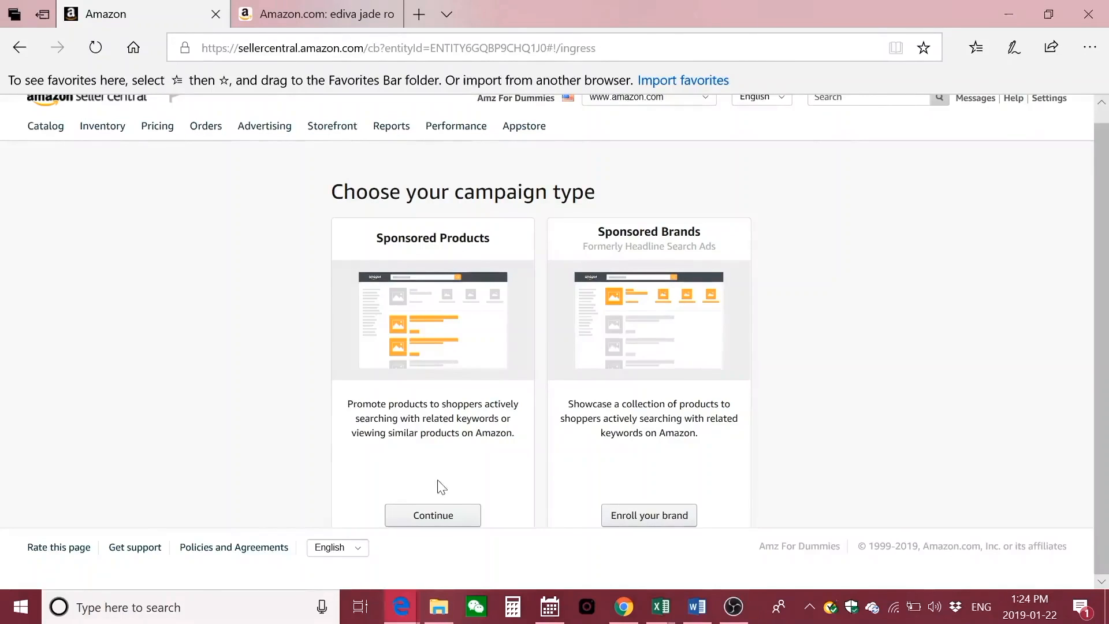
- Start a new Sponsored Products campaign and name it "Jade Roller Brand Targeting"
{"action": "left_click", "coordinate": [442, 517]}
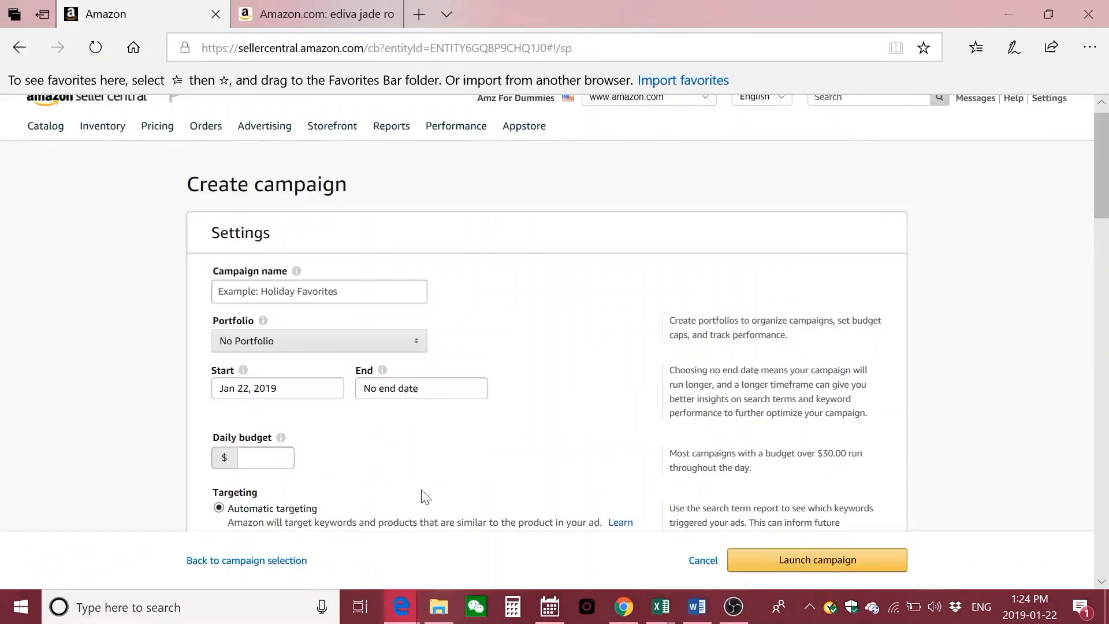
{"action": "left_click", "coordinate": [271, 291]}
{"action": "type", "text": "Jade"}
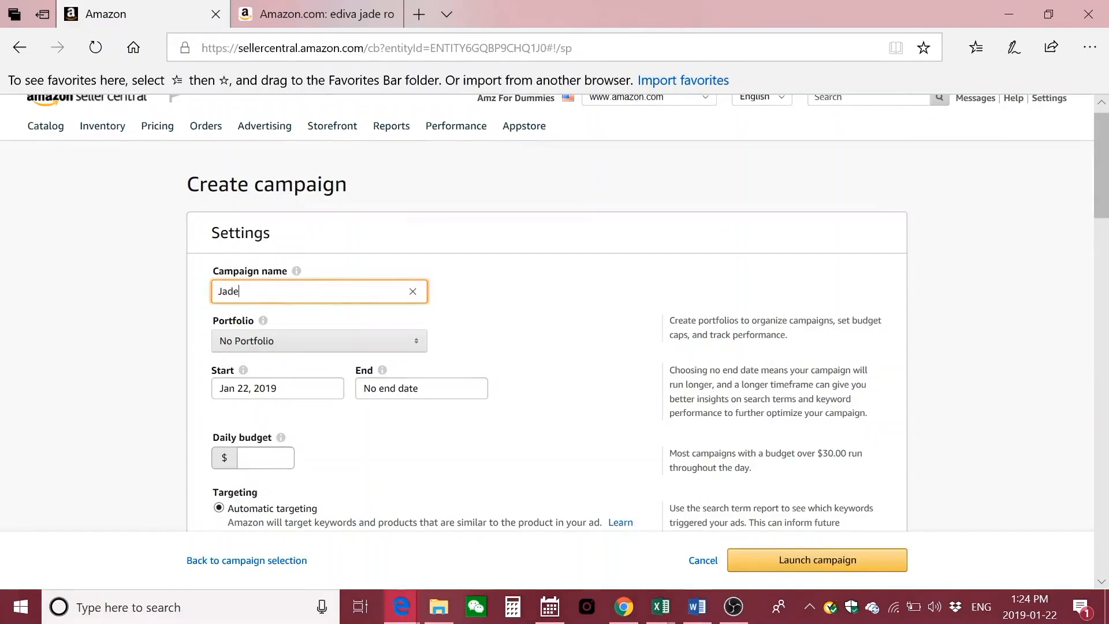
{"action": "type", "text": " Ril"}
{"action": "key", "text": "BackSpace"}
{"action": "key", "text": "BackSpace"}
{"action": "type", "text": "oller Bra"}
{"action": "type", "text": "nd Targeting"}
- Set the campaign's daily budget to $15 and choose manual targeting
{"action": "type", "text": "15"}
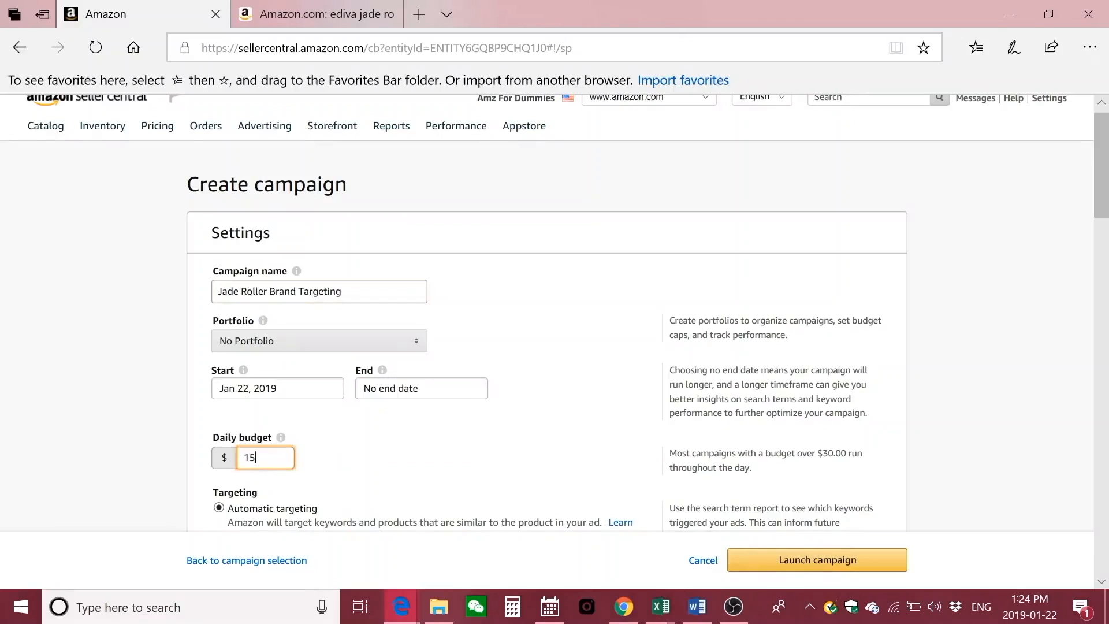
{"action": "left_click", "coordinate": [429, 428]}
{"action": "scroll", "coordinate": [429, 424], "scroll_direction": "down", "scroll_amount": 3}
{"action": "left_click", "coordinate": [219, 366]}
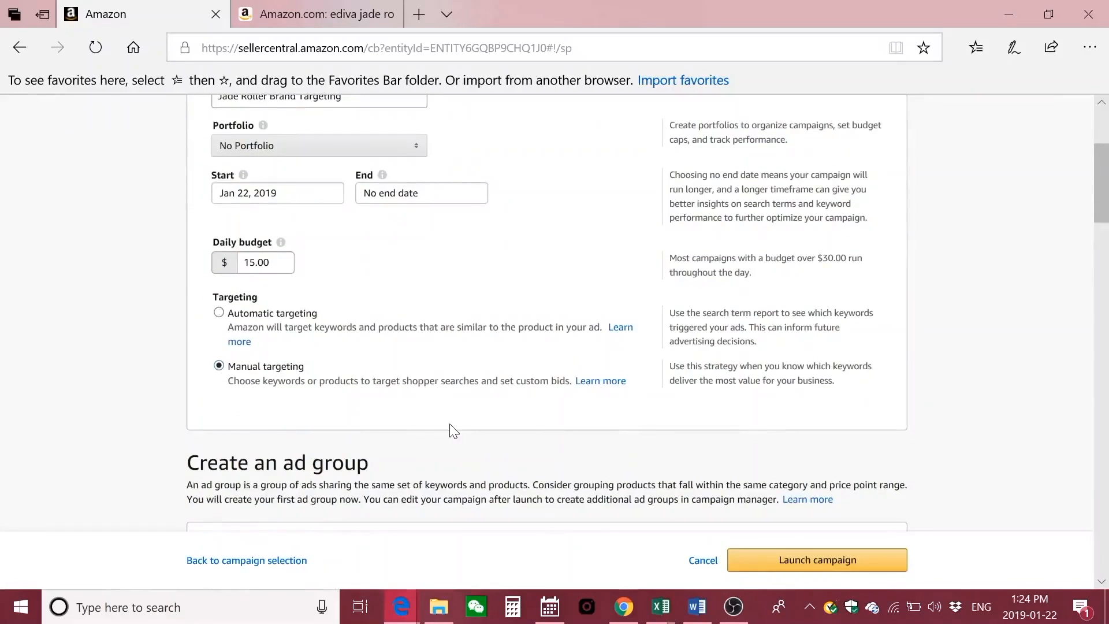
- Name the campaign's ad group "Jade Roller Brands Targeting"
{"action": "scroll", "coordinate": [454, 431], "scroll_direction": "down", "scroll_amount": 3}
{"action": "left_click", "coordinate": [398, 430]}
{"action": "type", "text": "Ja"}
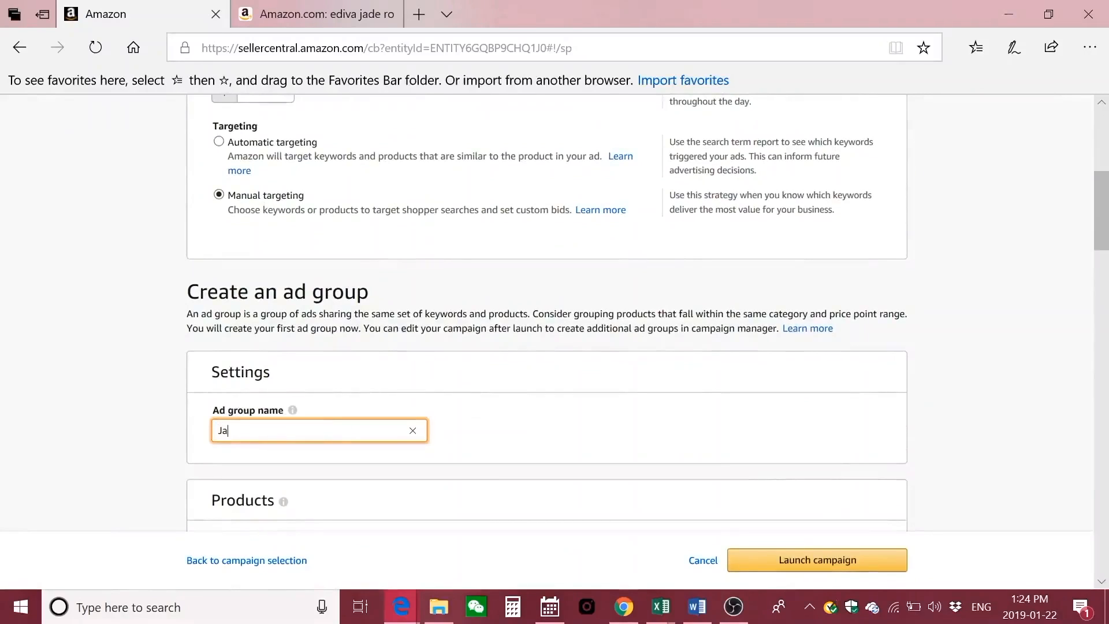
{"action": "type", "text": "de Roller Brands Targeting"}
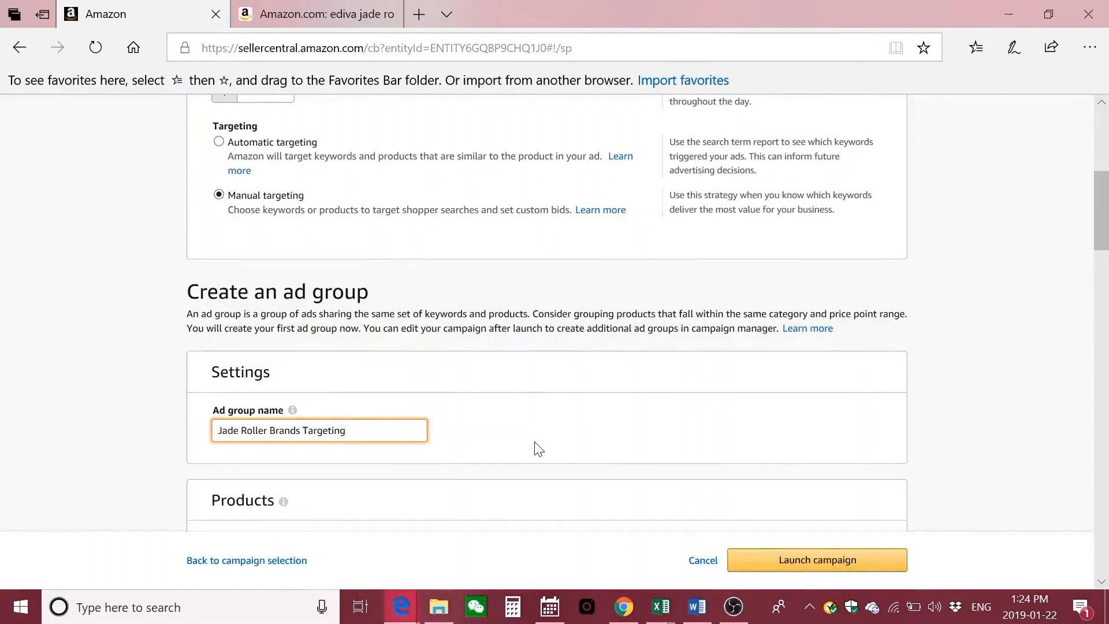
{"action": "left_click", "coordinate": [539, 449]}
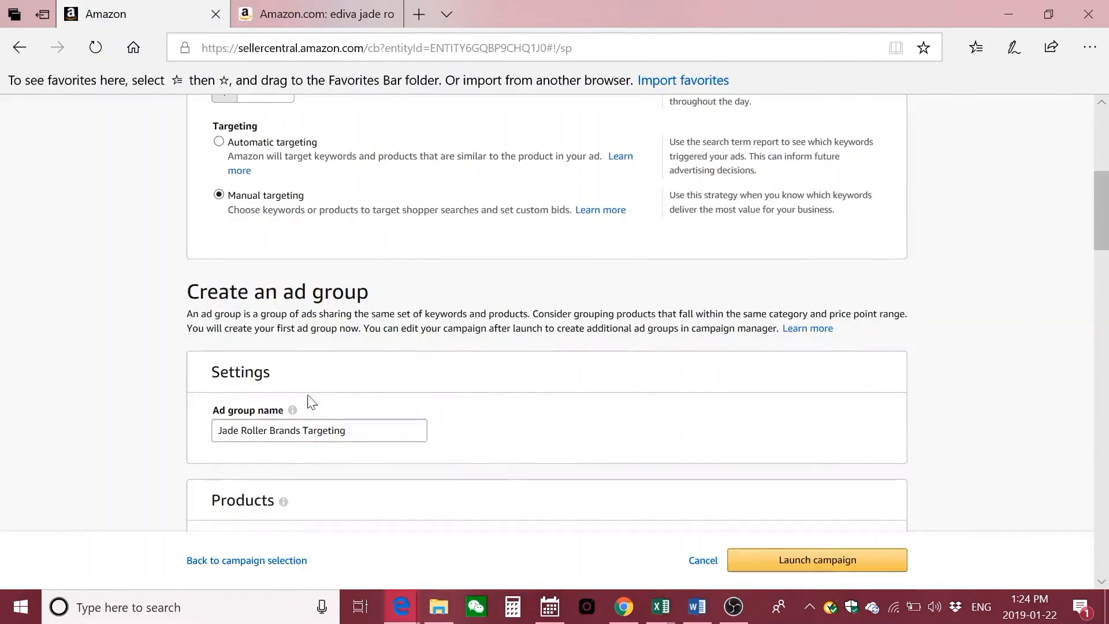
- Add the third listed product to the ad group and set the campaign bidding strategy to Fixed bids
{"action": "scroll", "coordinate": [632, 395], "scroll_direction": "down", "scroll_amount": 4}
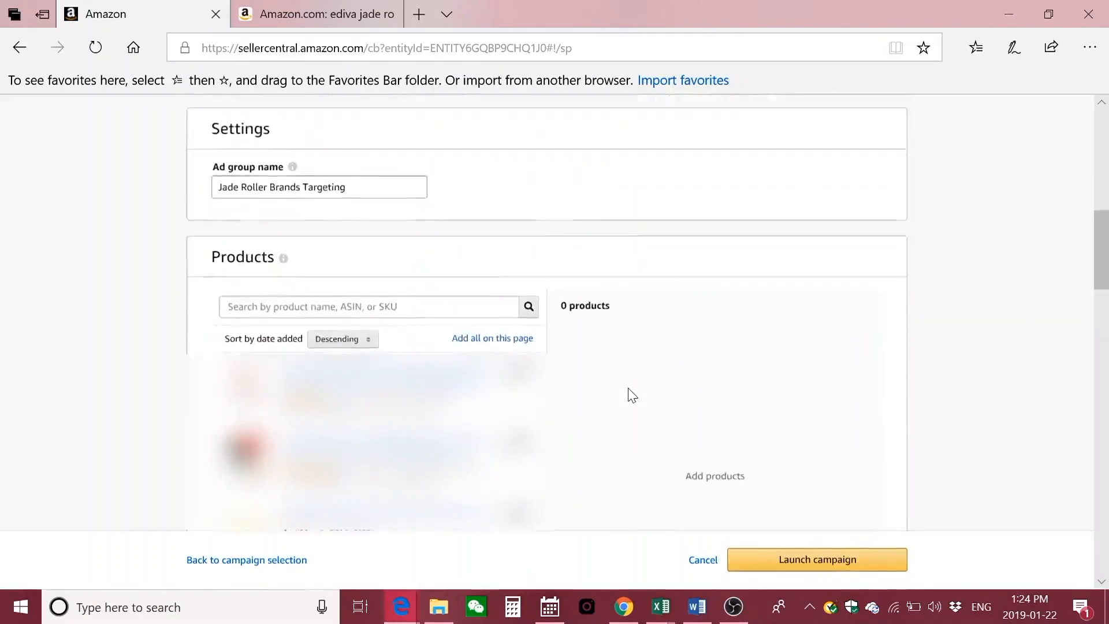
{"action": "scroll", "coordinate": [629, 390], "scroll_direction": "down", "scroll_amount": 2}
{"action": "left_click", "coordinate": [519, 416]}
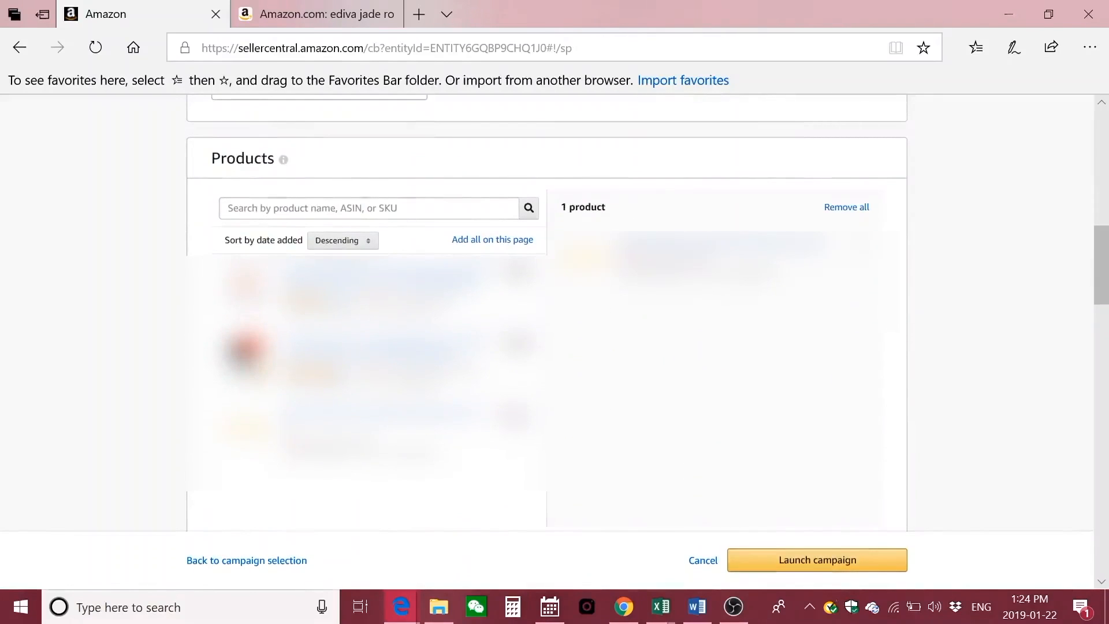
{"action": "scroll", "coordinate": [517, 418], "scroll_direction": "down", "scroll_amount": 7}
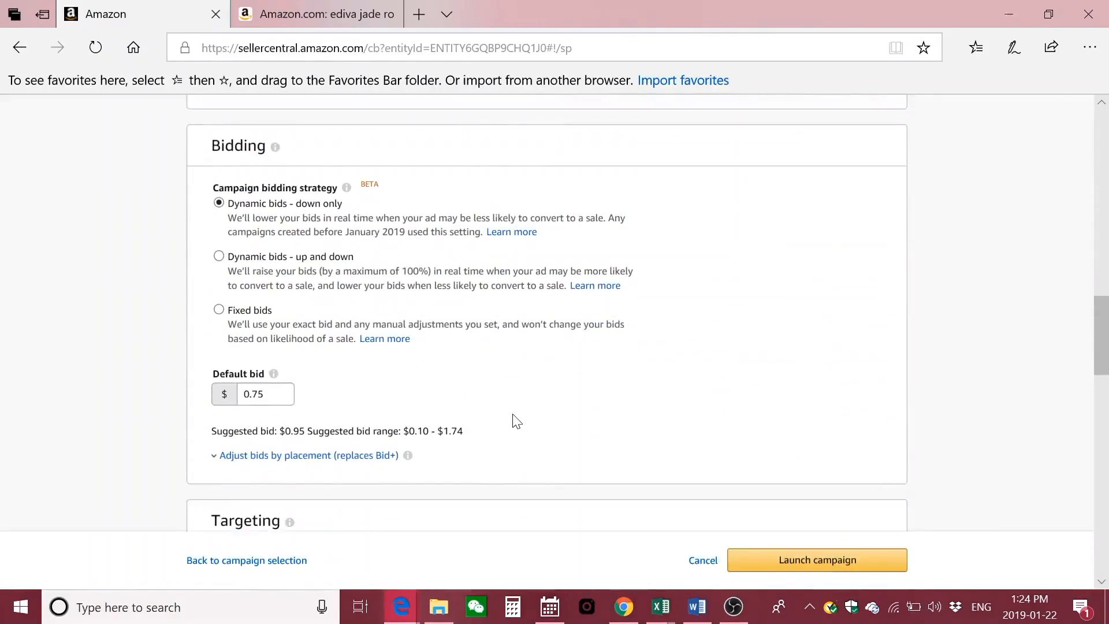
{"action": "left_click", "coordinate": [223, 310]}
{"action": "scroll", "coordinate": [523, 368], "scroll_direction": "down", "scroll_amount": 4}
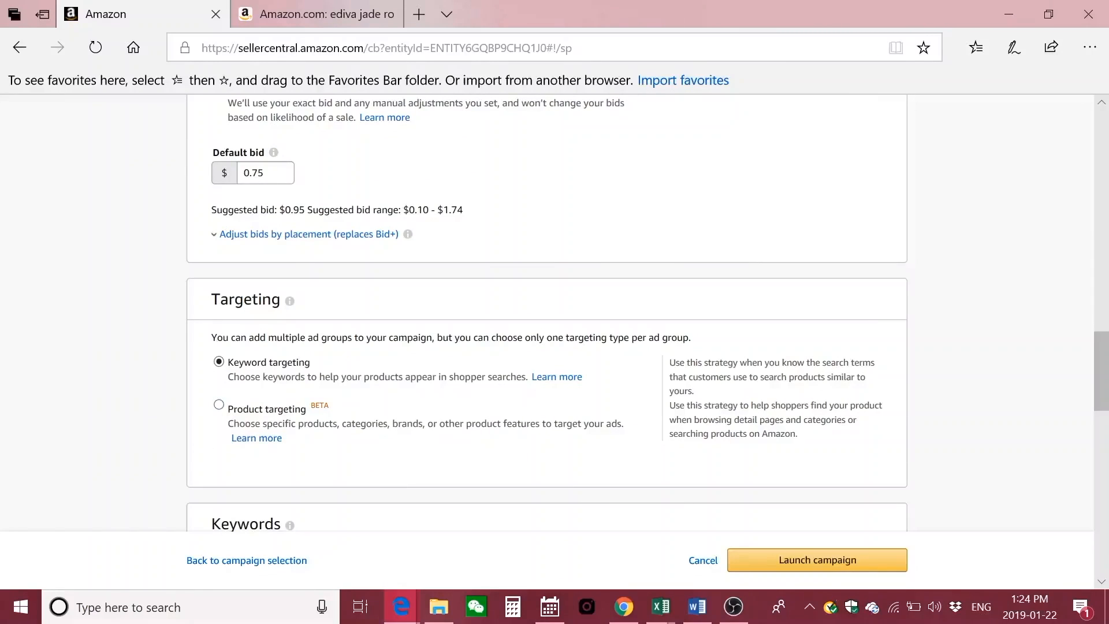
{"action": "left_click_drag", "start_coordinate": [302, 409], "coordinate": [233, 409]}
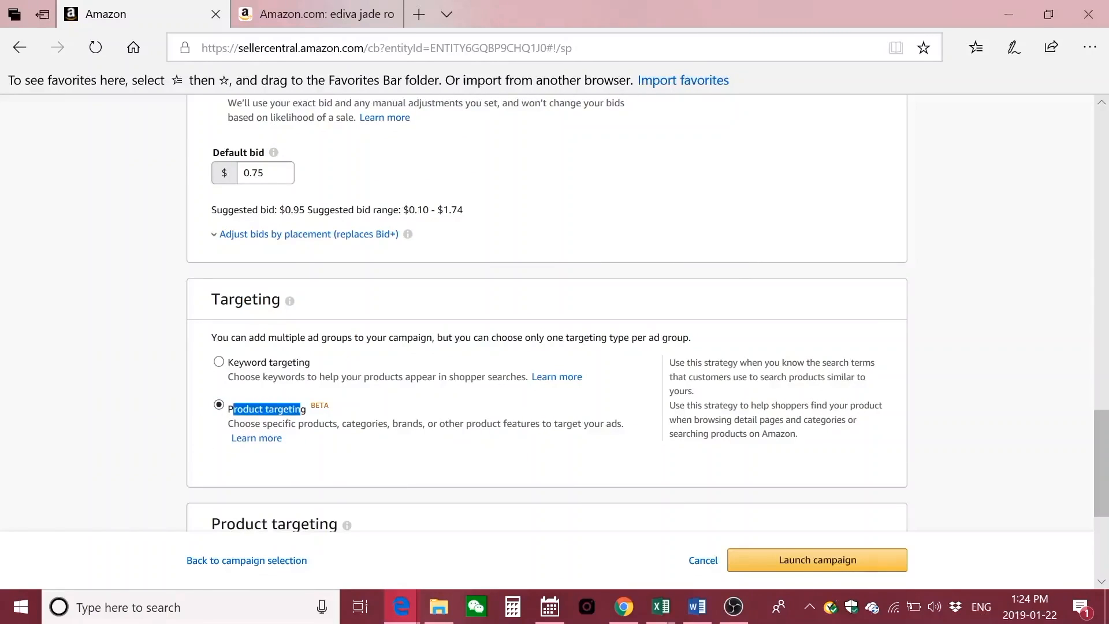
{"action": "left_click", "coordinate": [233, 409]}
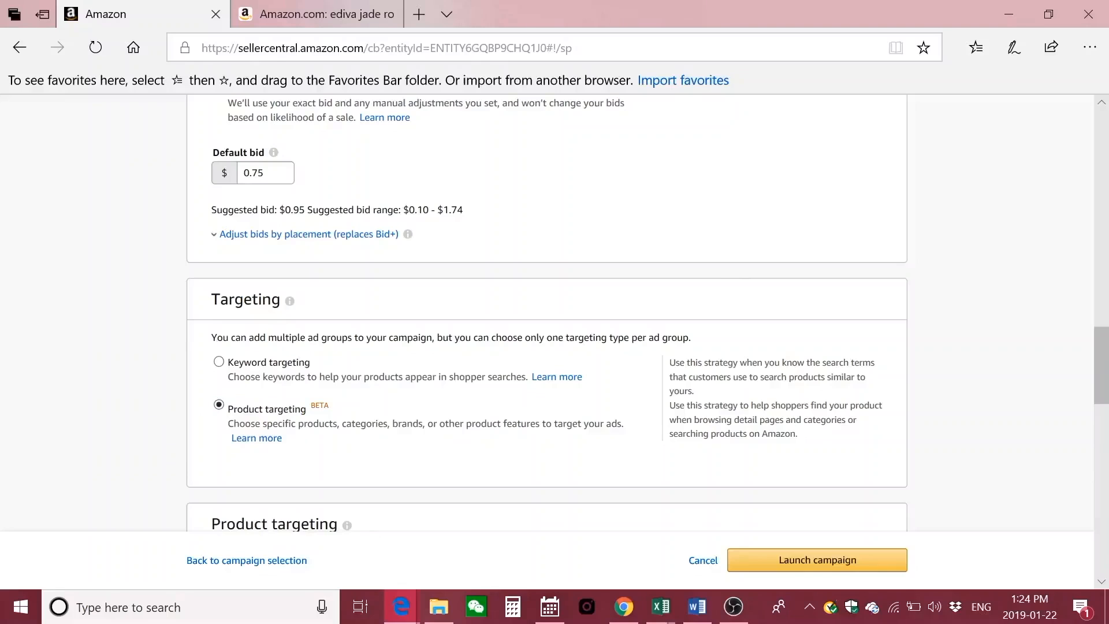
{"action": "left_click", "coordinate": [217, 362]}
- Choose to enter keywords manually and write "eDiva Jade Roller" as the keyword for the ad group
{"action": "scroll", "coordinate": [358, 370], "scroll_direction": "down", "scroll_amount": 4}
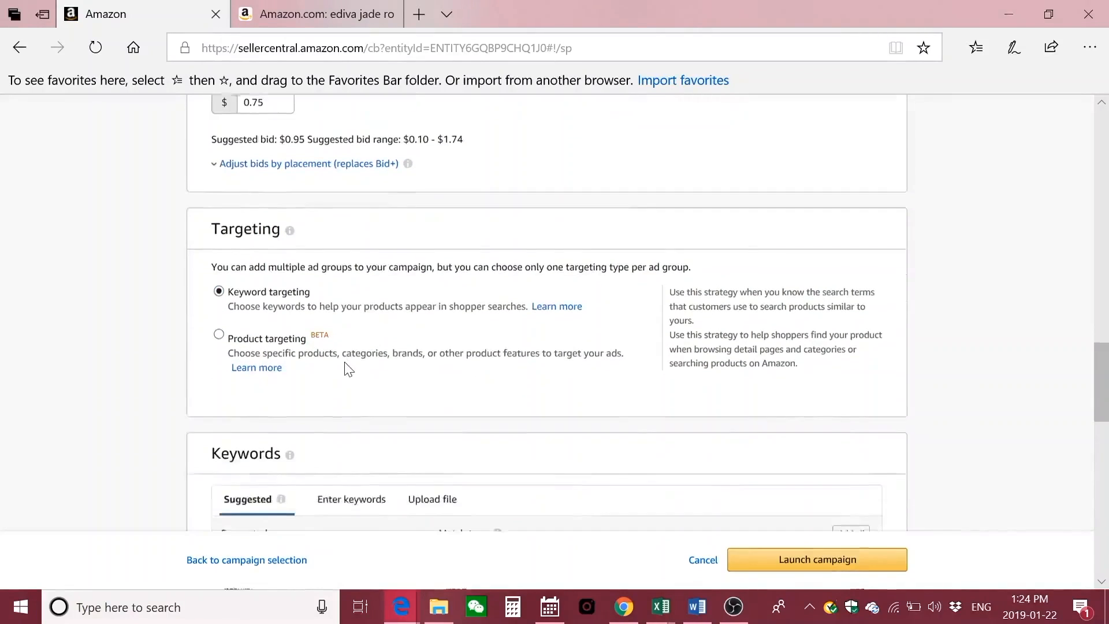
{"action": "left_click", "coordinate": [353, 348]}
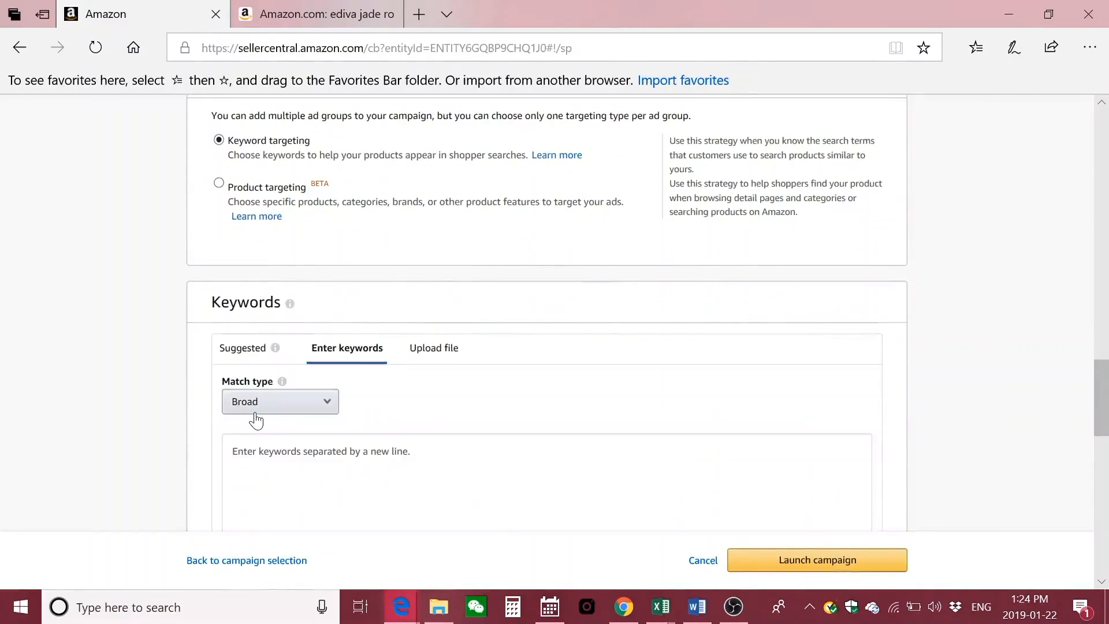
{"action": "left_click", "coordinate": [347, 466]}
{"action": "type", "text": "e"}
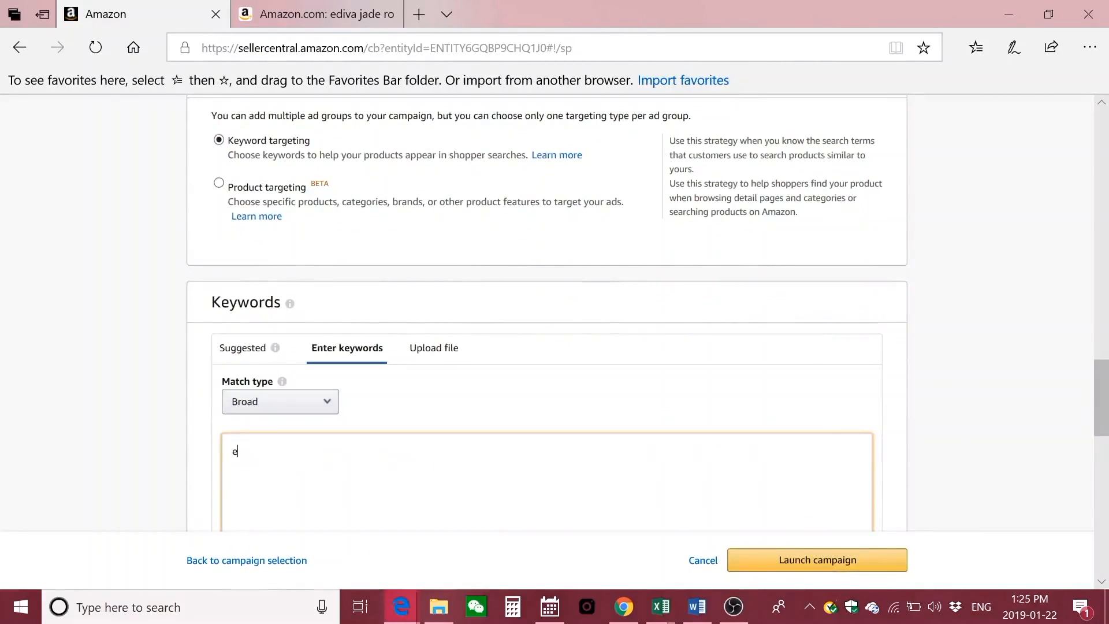
{"action": "type", "text": "Diva Jade Roller"}
- Return to the store's search results and compare the eDiva listings with the competitors' sponsored jade rollers
{"action": "left_click", "coordinate": [324, 14]}
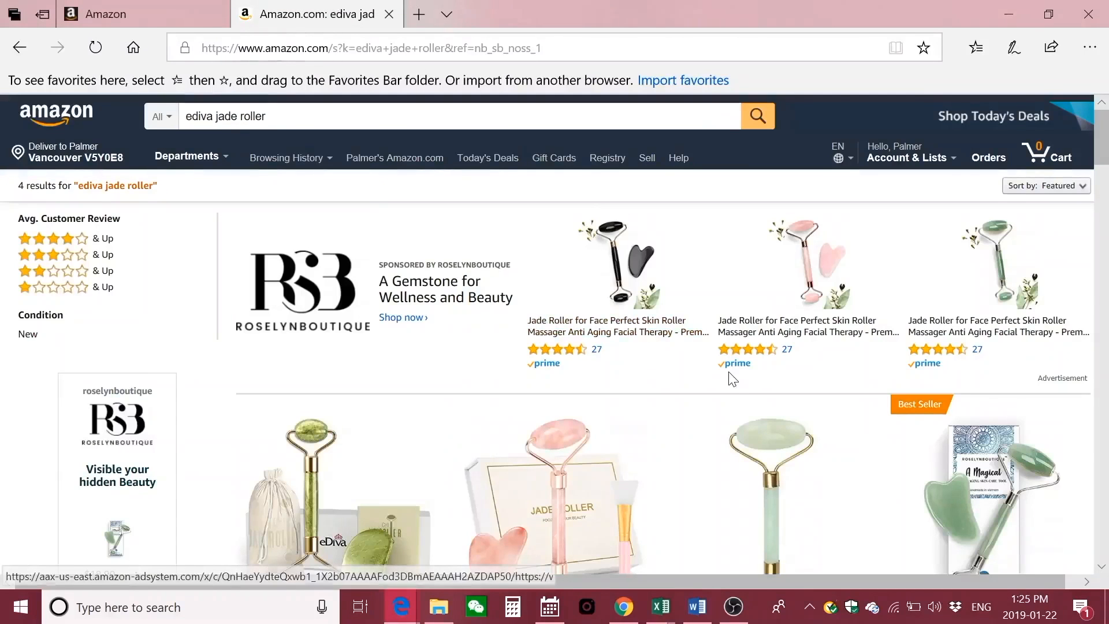
{"action": "scroll", "coordinate": [730, 373], "scroll_direction": "down", "scroll_amount": 2}
{"action": "scroll", "coordinate": [729, 372], "scroll_direction": "down", "scroll_amount": 5}
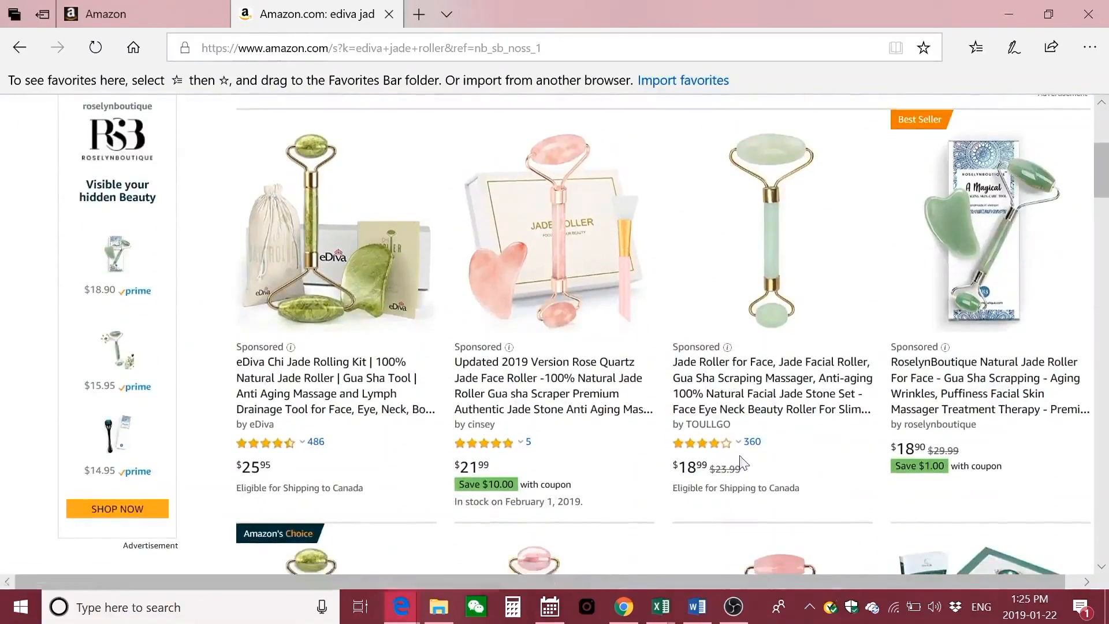
{"action": "scroll", "coordinate": [722, 305], "scroll_direction": "down", "scroll_amount": 4}
{"action": "scroll", "coordinate": [528, 398], "scroll_direction": "down", "scroll_amount": 1}
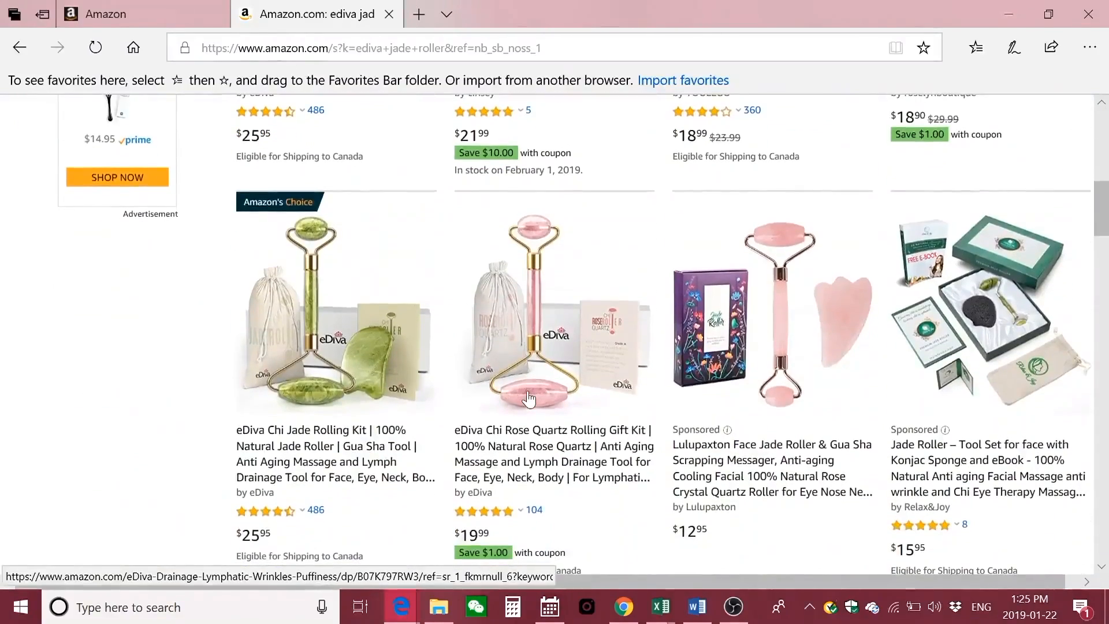
{"action": "scroll", "coordinate": [528, 399], "scroll_direction": "down", "scroll_amount": 1}
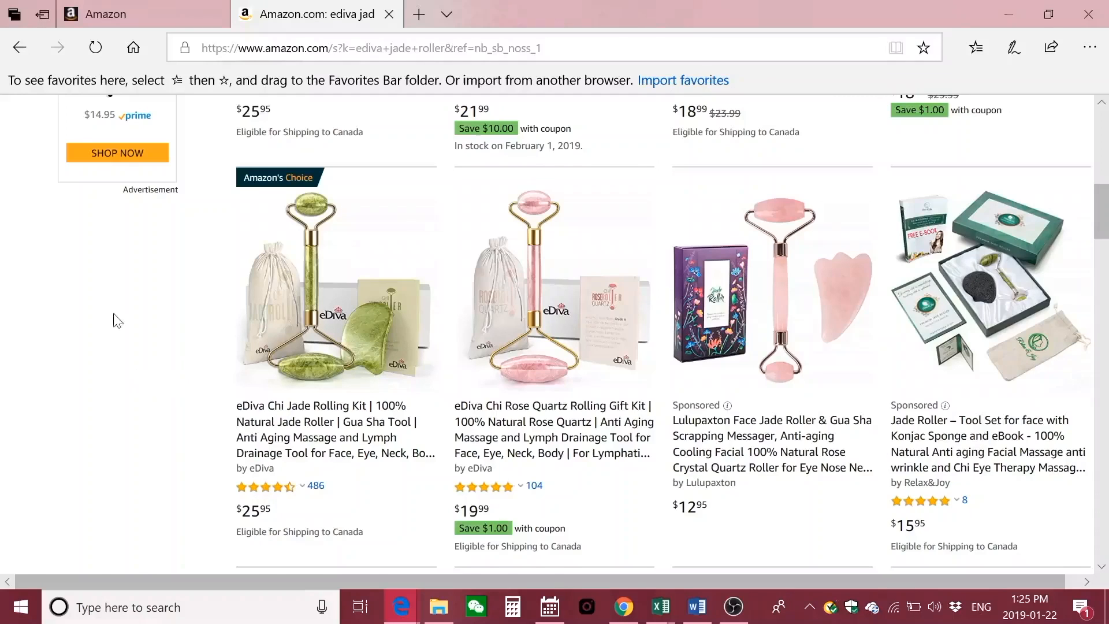
- Return to the campaign form and set the keyword match type to Exact
{"action": "left_click", "coordinate": [126, 14]}
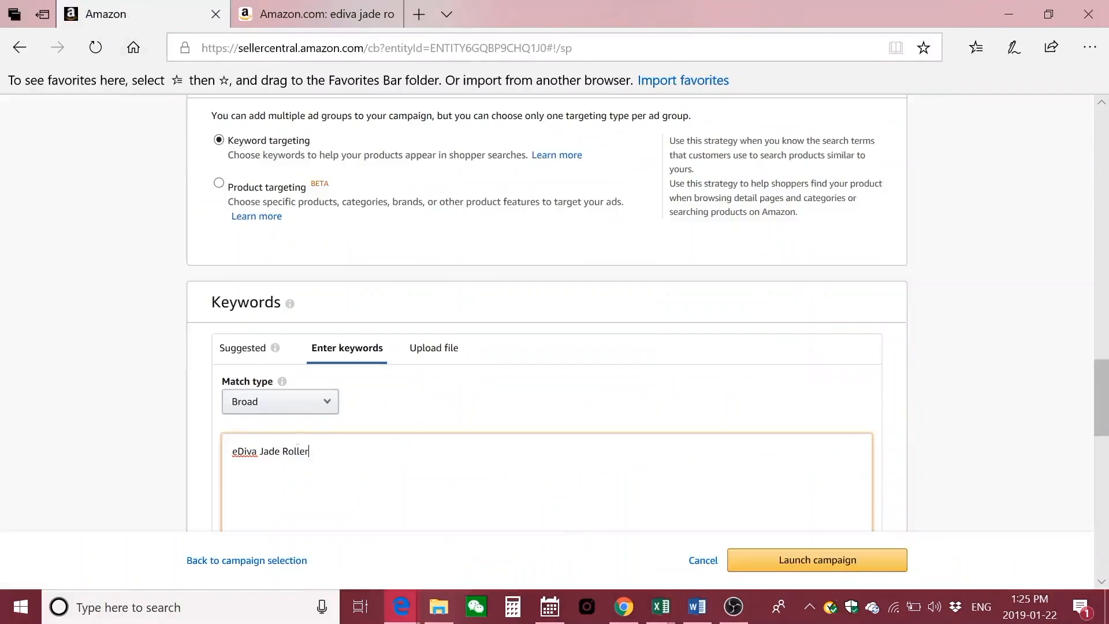
{"action": "left_click", "coordinate": [302, 408]}
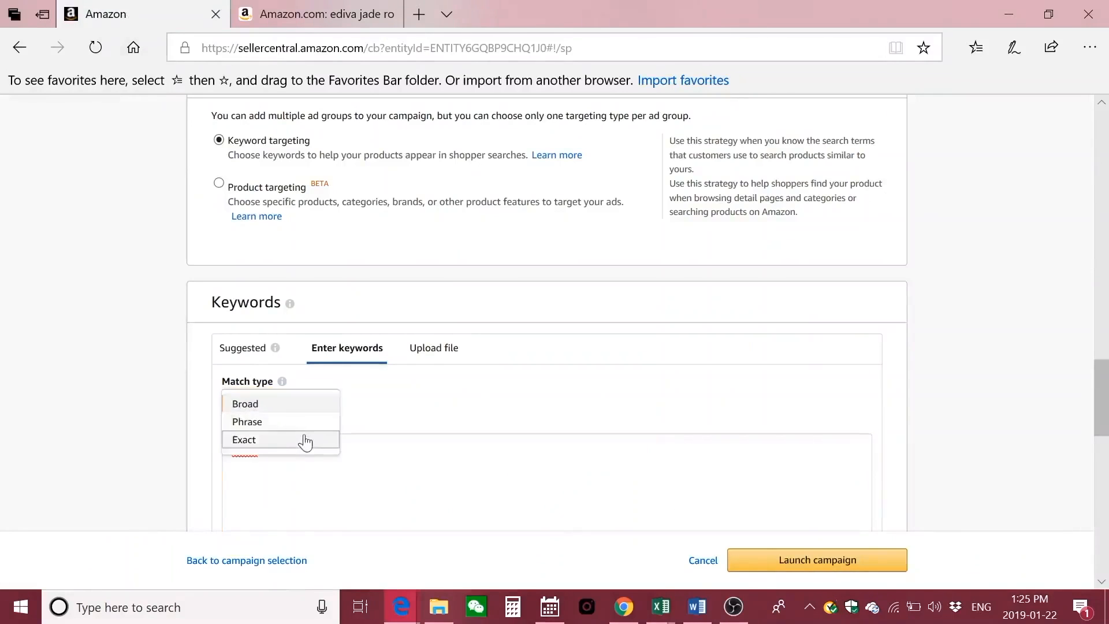
{"action": "left_click", "coordinate": [304, 440]}
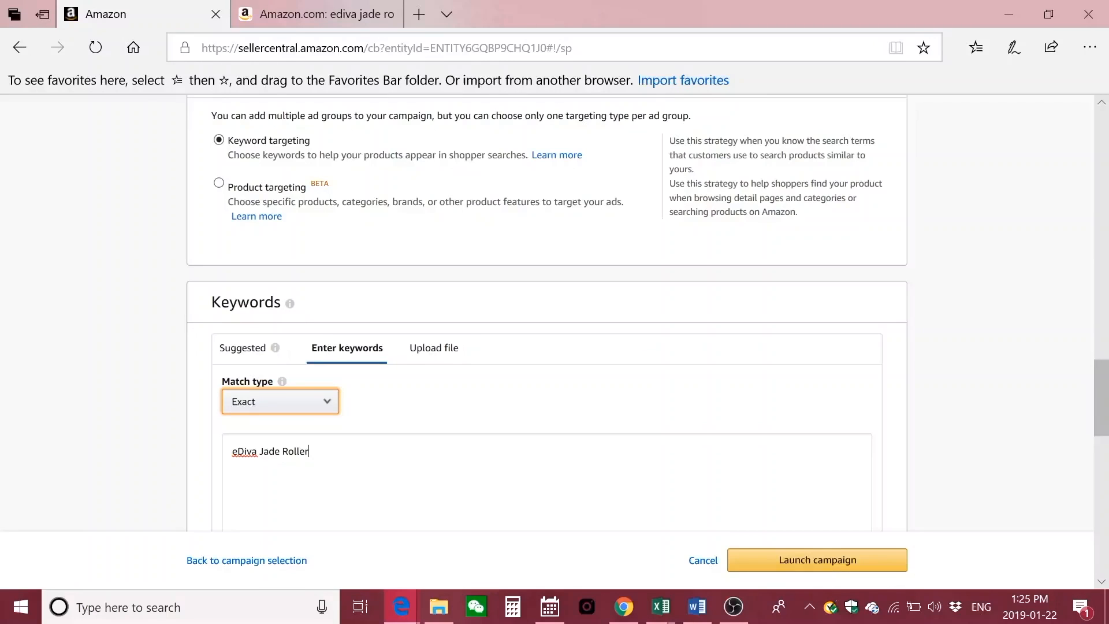
{"action": "left_click", "coordinate": [302, 399]}
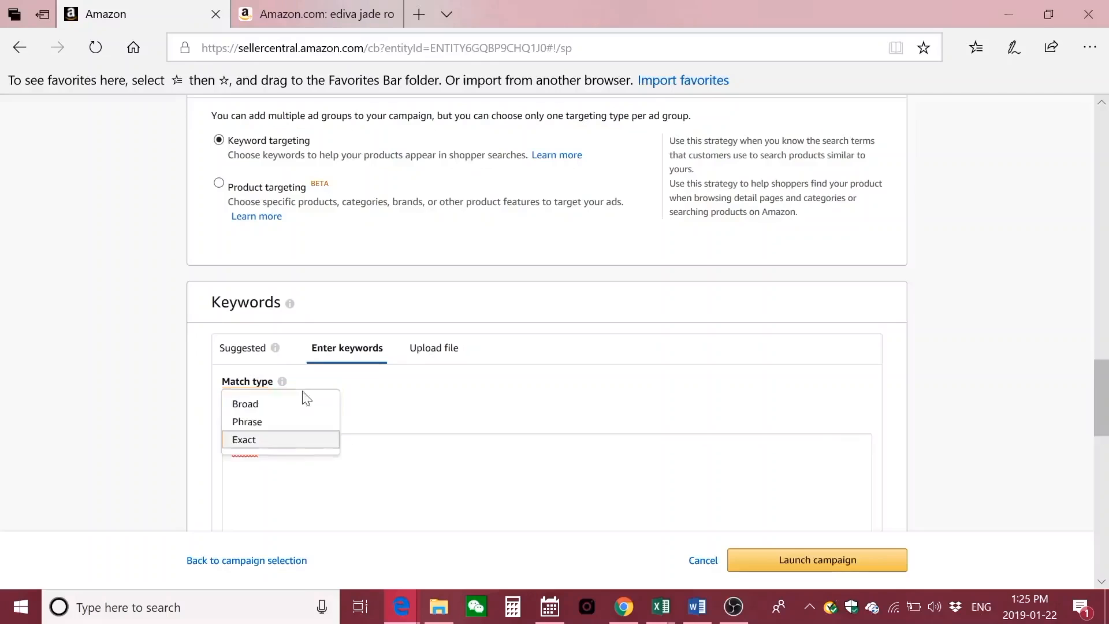
{"action": "left_click", "coordinate": [281, 441]}
{"action": "left_click", "coordinate": [299, 401]}
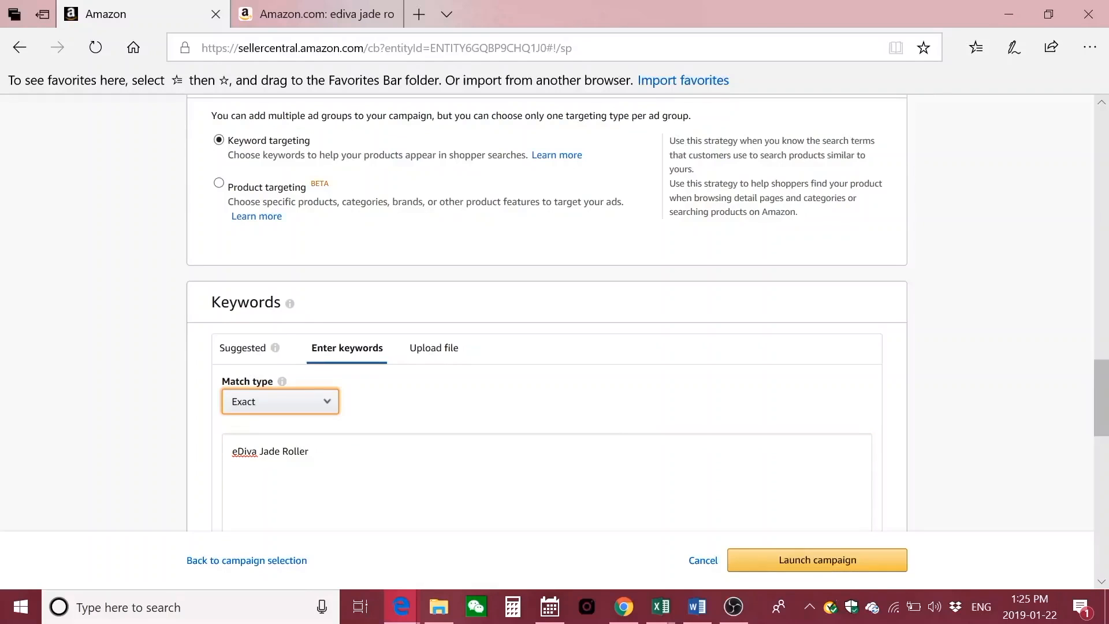
- Add the entered keyword "eDiva Jade Roller" to the ad group's keywords
{"action": "left_click", "coordinate": [500, 462]}
{"action": "left_click", "coordinate": [540, 382]}
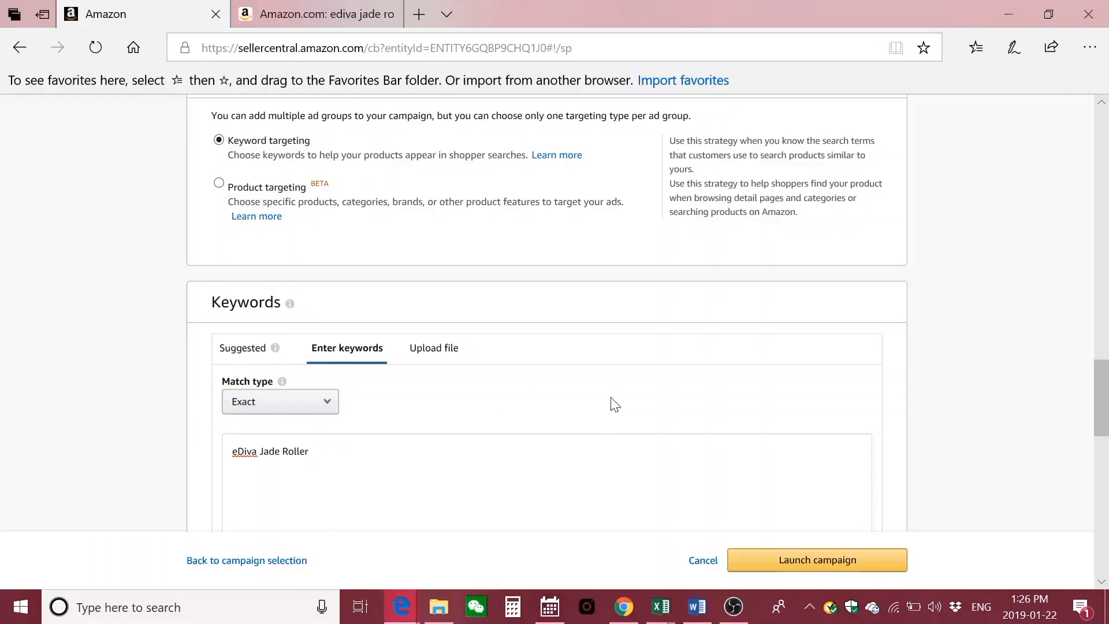
{"action": "scroll", "coordinate": [615, 405], "scroll_direction": "down", "scroll_amount": 3}
{"action": "left_click", "coordinate": [844, 492]}
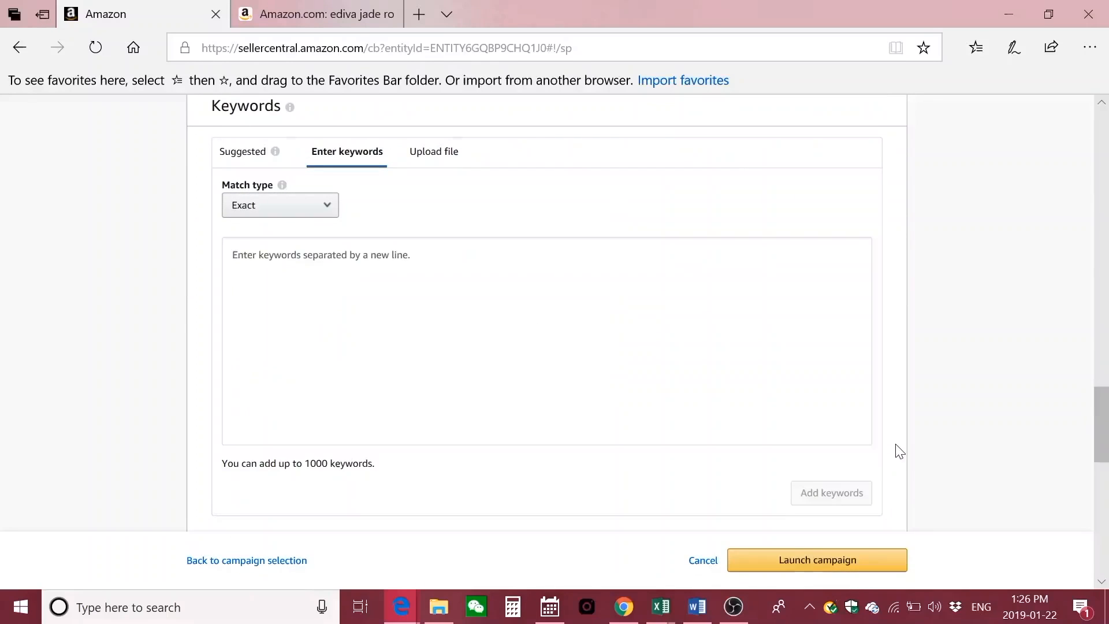
- Review the keyword added to the ad group and open its keyword bid for editing
{"action": "scroll", "coordinate": [973, 439], "scroll_direction": "down", "scroll_amount": 3}
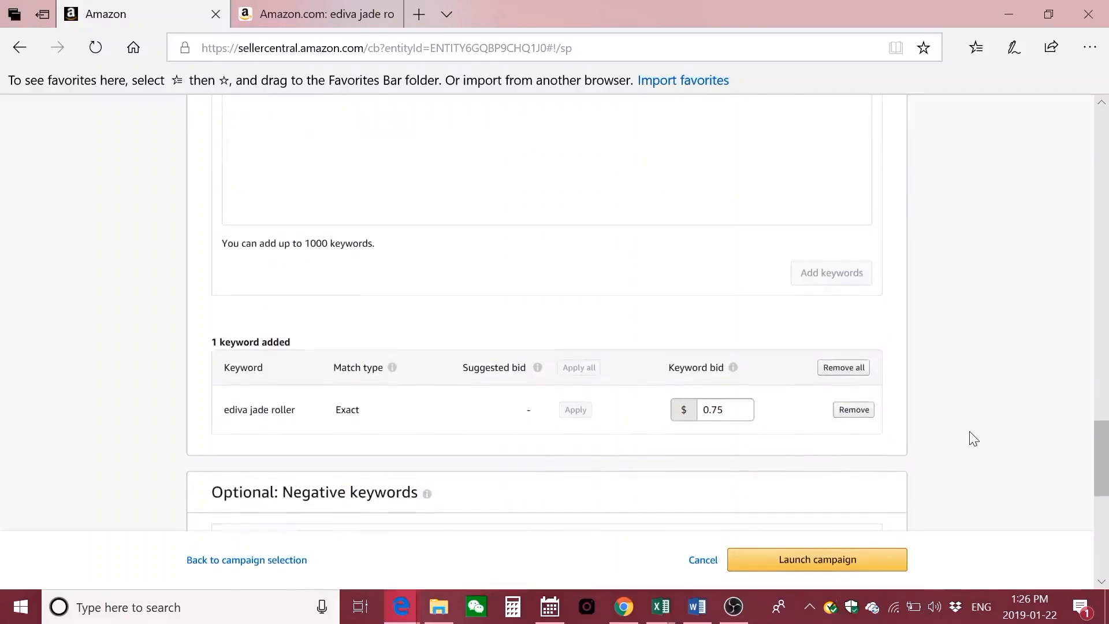
{"action": "left_click", "coordinate": [733, 409]}
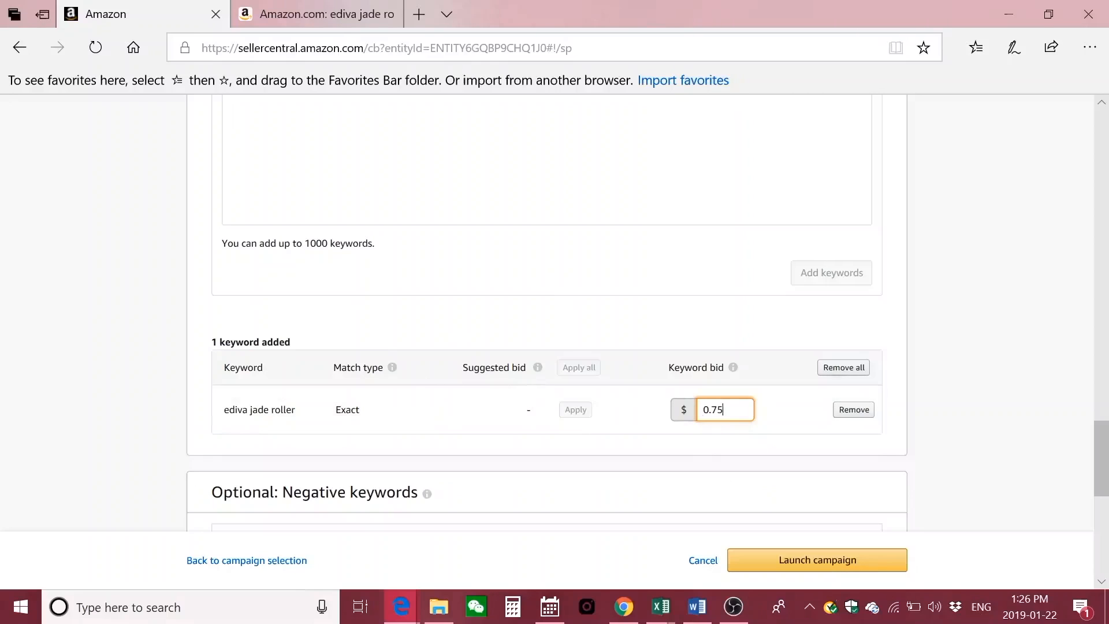
- Switch to the store's search results and examine the jade roller listings shown below and beside the eDiva products
{"action": "left_click", "coordinate": [312, 13]}
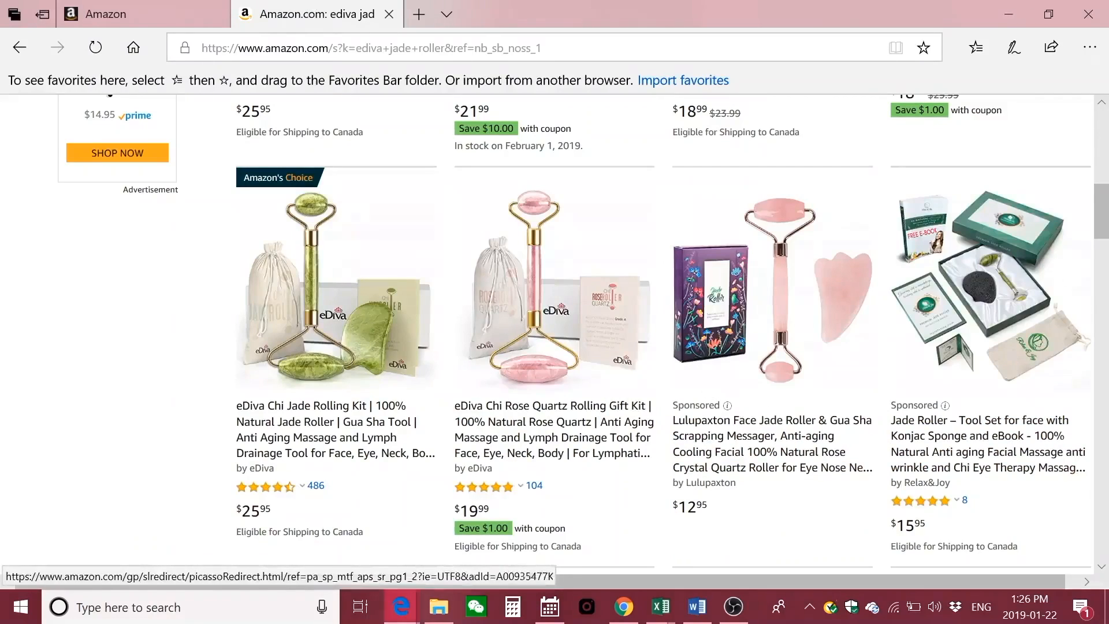
{"action": "scroll", "coordinate": [570, 366], "scroll_direction": "down", "scroll_amount": 5}
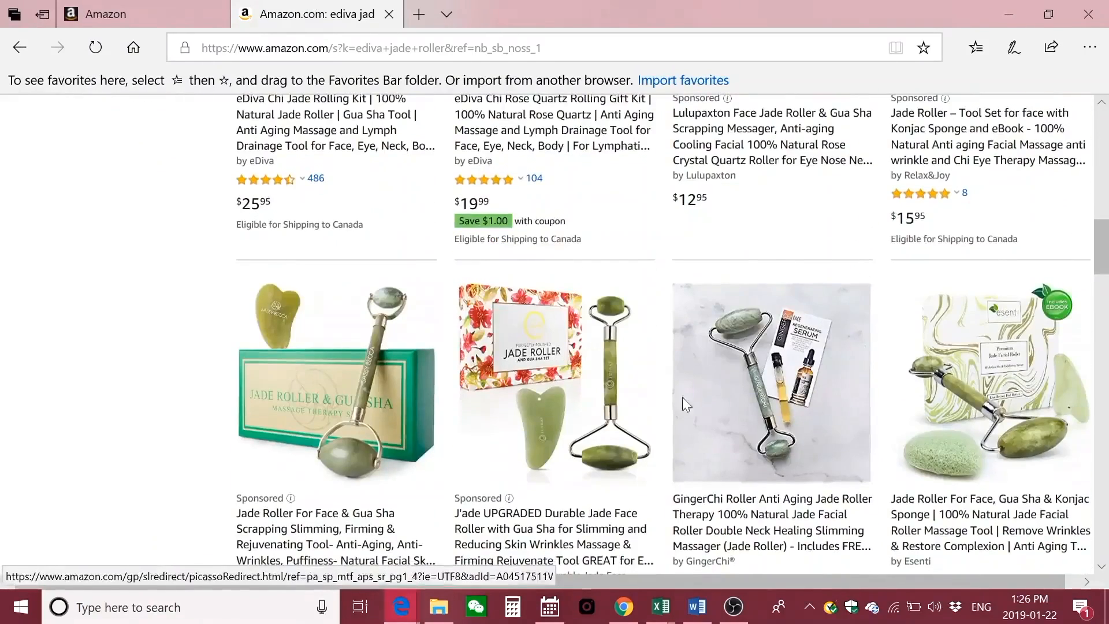
{"action": "scroll", "coordinate": [686, 405], "scroll_direction": "up", "scroll_amount": 2}
- Return to the campaign form, leave the keyword bid field, and review the added keyword and the optional negative keywords section
{"action": "left_click", "coordinate": [123, 3]}
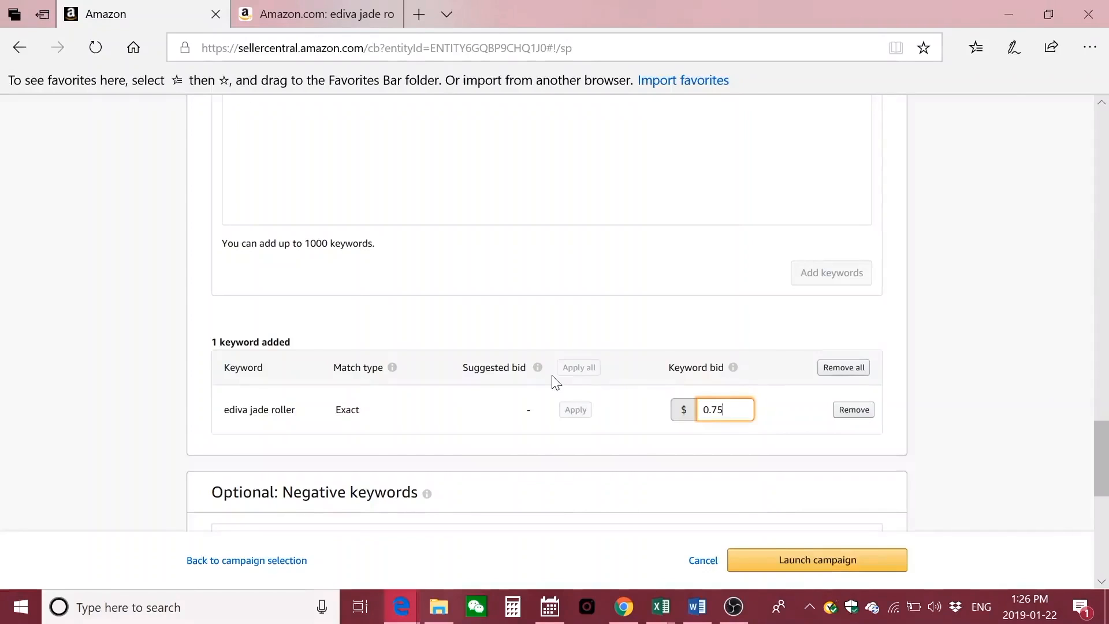
{"action": "left_click", "coordinate": [1023, 409]}
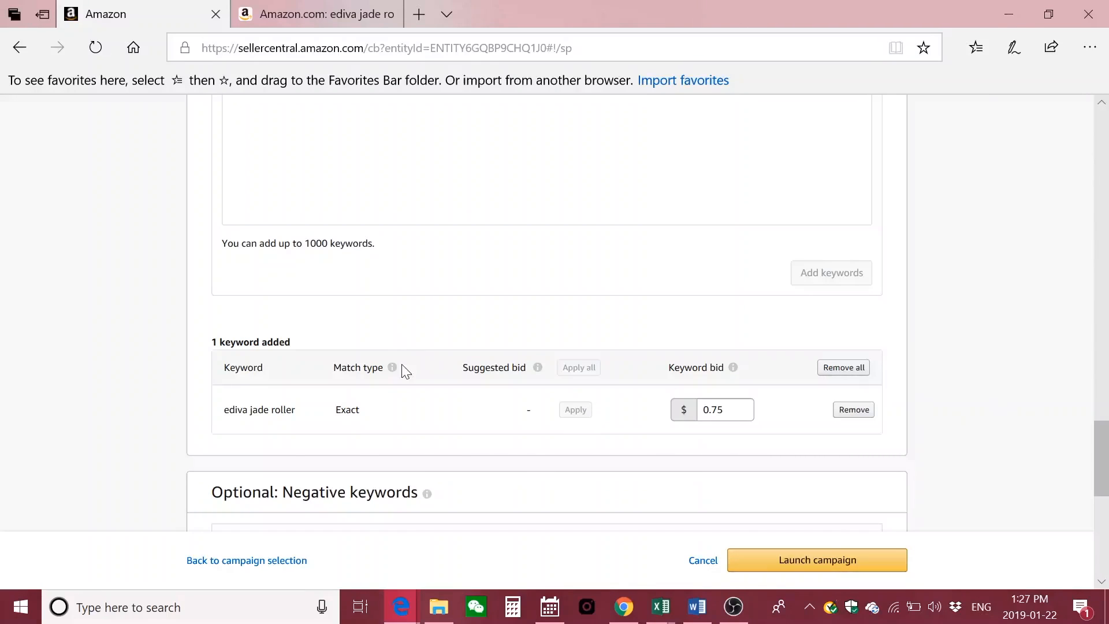
{"action": "scroll", "coordinate": [428, 342], "scroll_direction": "down", "scroll_amount": 3}
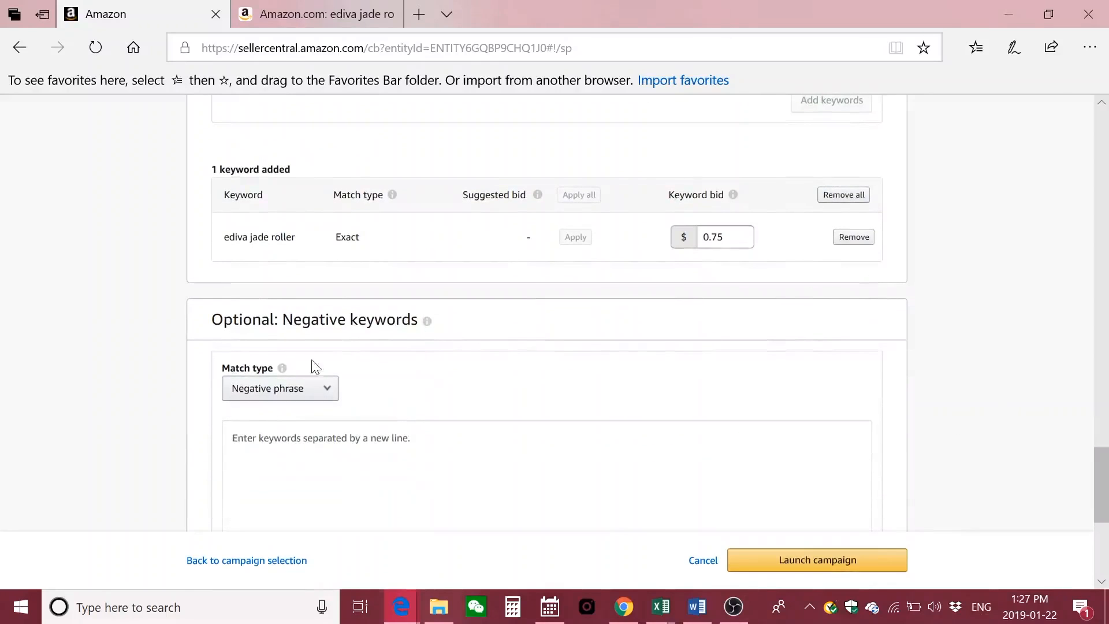
{"action": "scroll", "coordinate": [478, 404], "scroll_direction": "up", "scroll_amount": 3}
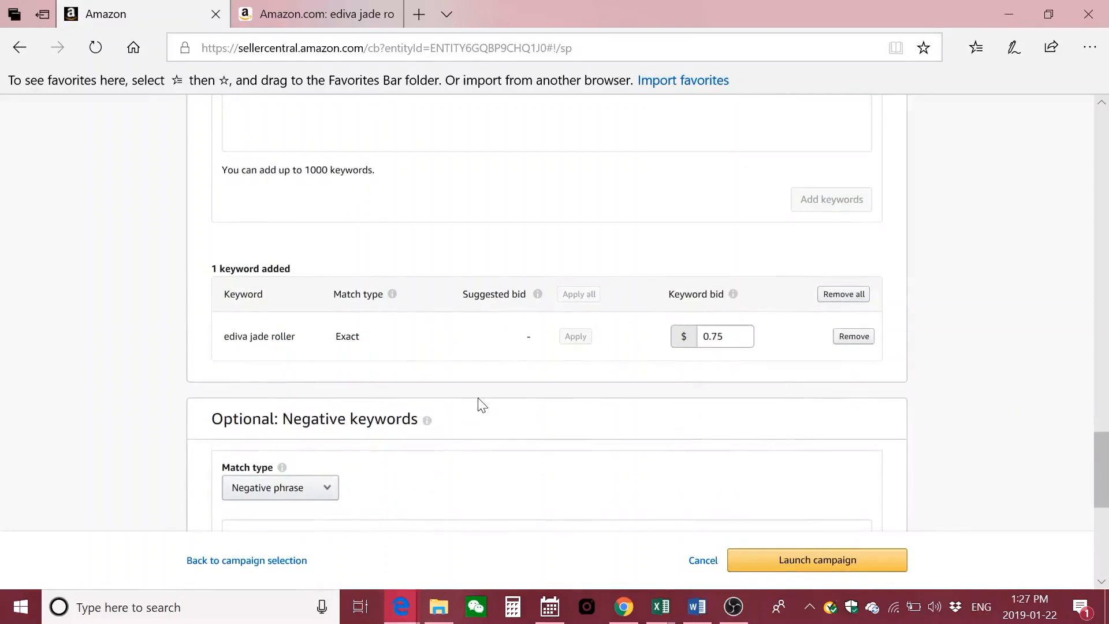